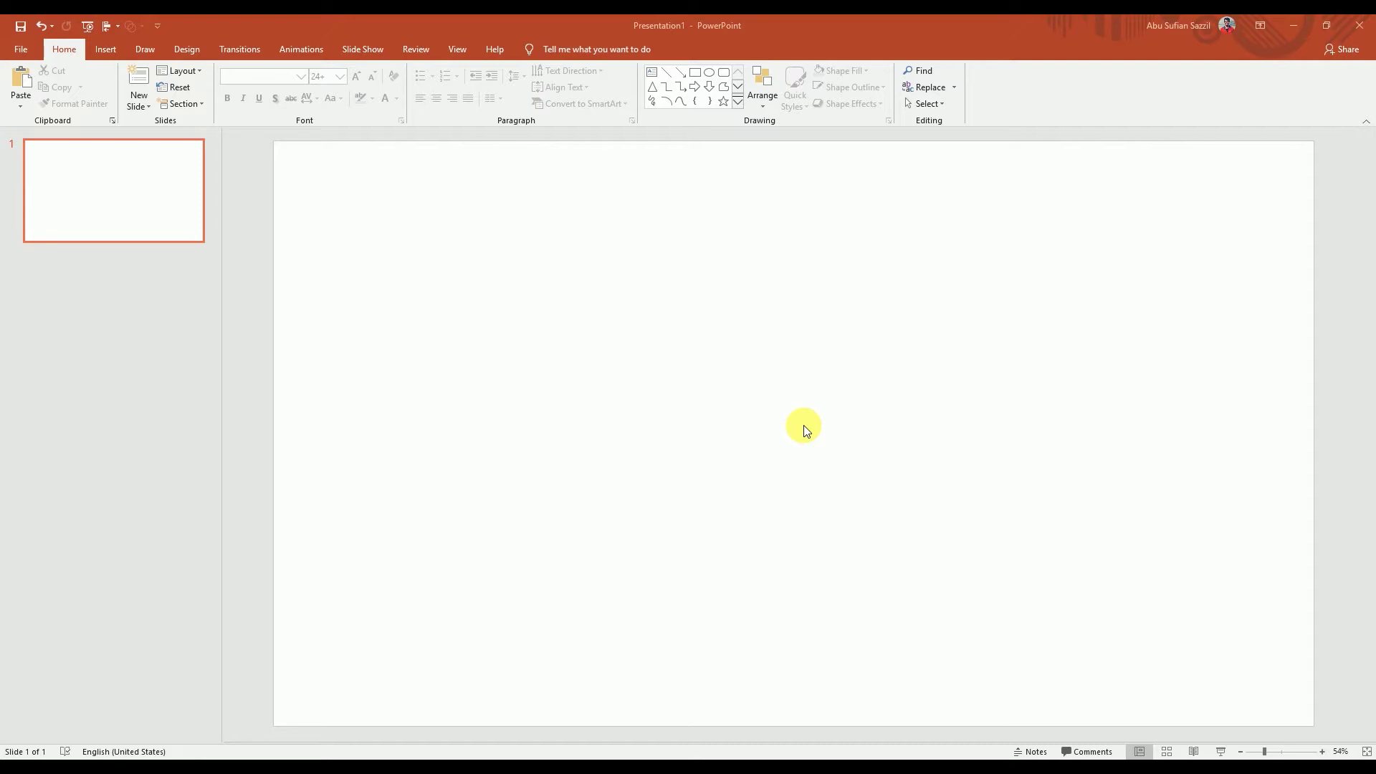
Step: Reach Custom Slide Size from the Design ribbon and expand the 'Slides sized for' presets
{"action": "left_click", "coordinate": [193, 48]}
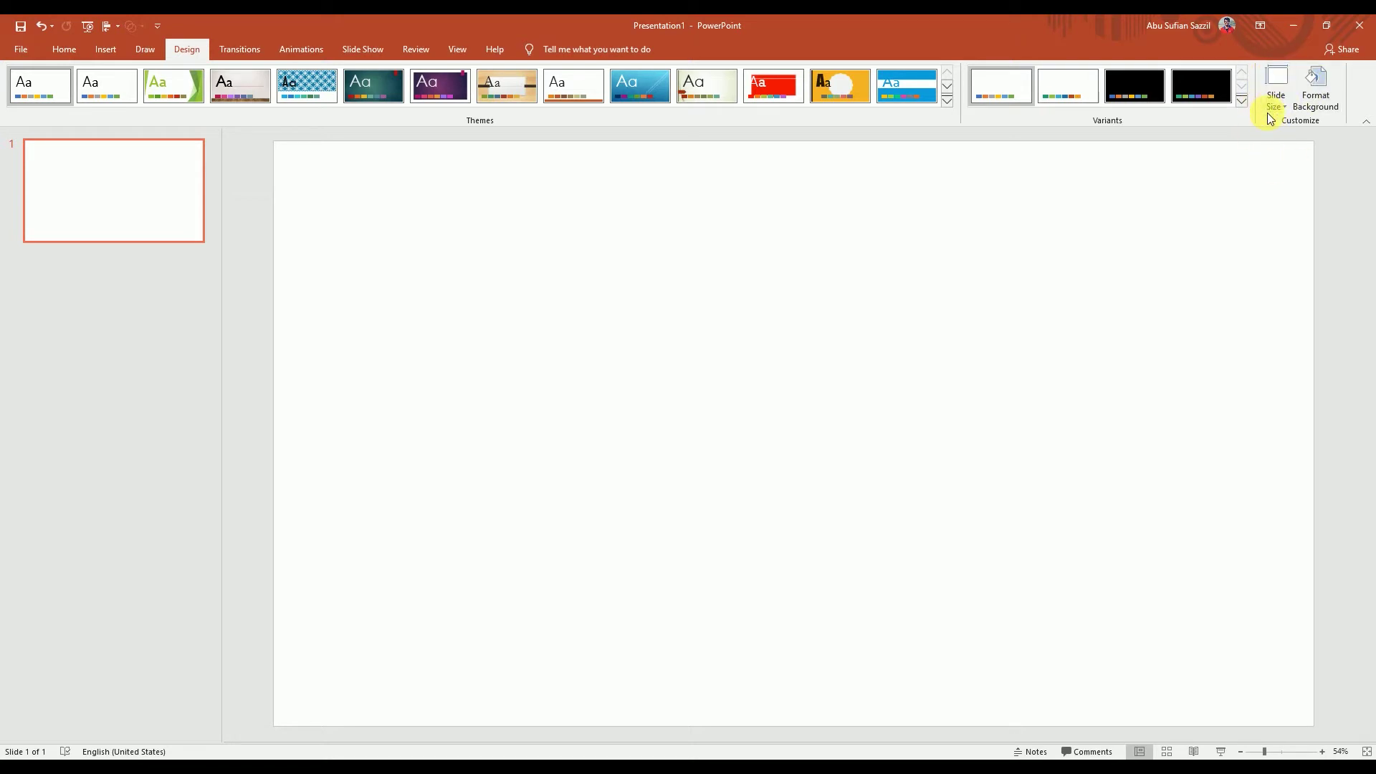
{"action": "left_click", "coordinate": [1272, 100]}
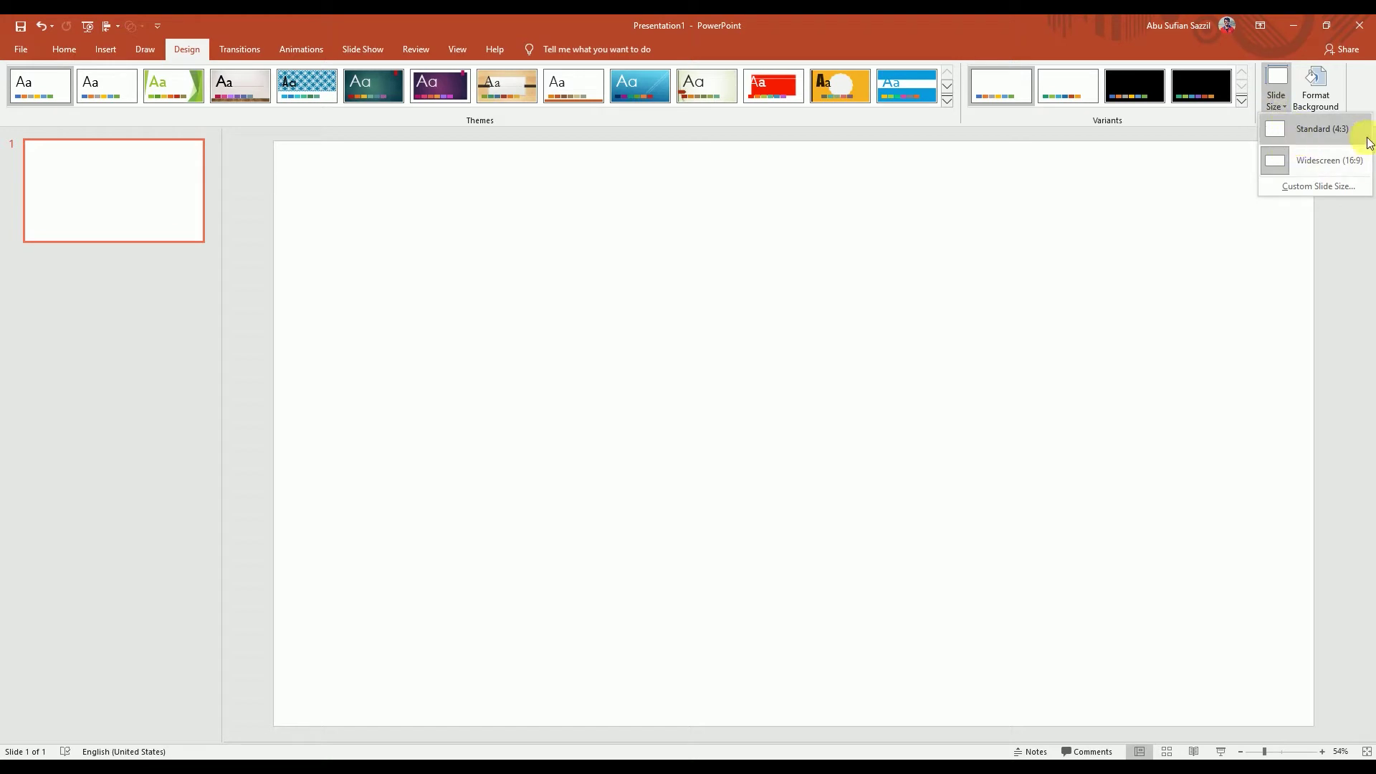
{"action": "left_click", "coordinate": [1320, 187]}
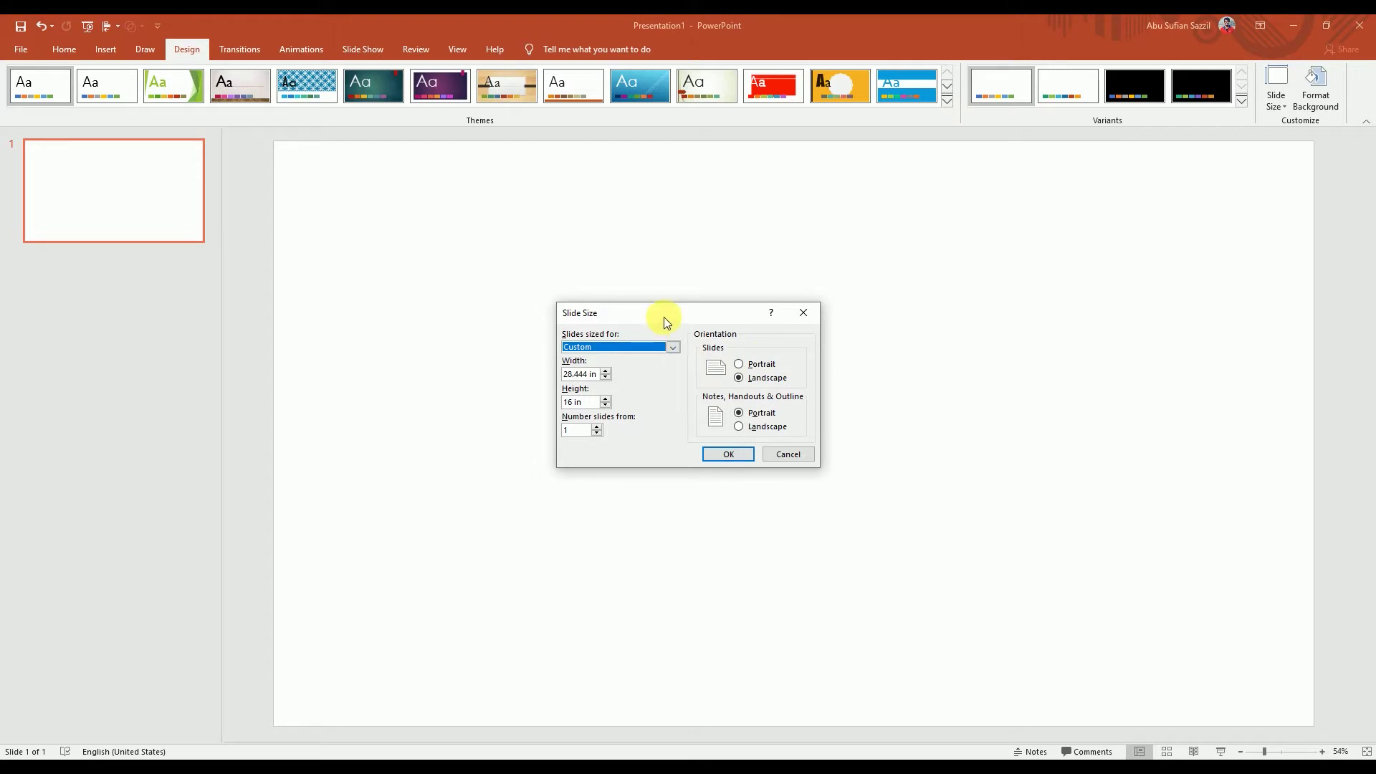
{"action": "mouse_move", "coordinate": [663, 318]}
{"action": "left_mouse_down"}
{"action": "mouse_move", "coordinate": [744, 301]}
{"action": "mouse_move", "coordinate": [732, 286]}
{"action": "left_mouse_up"}
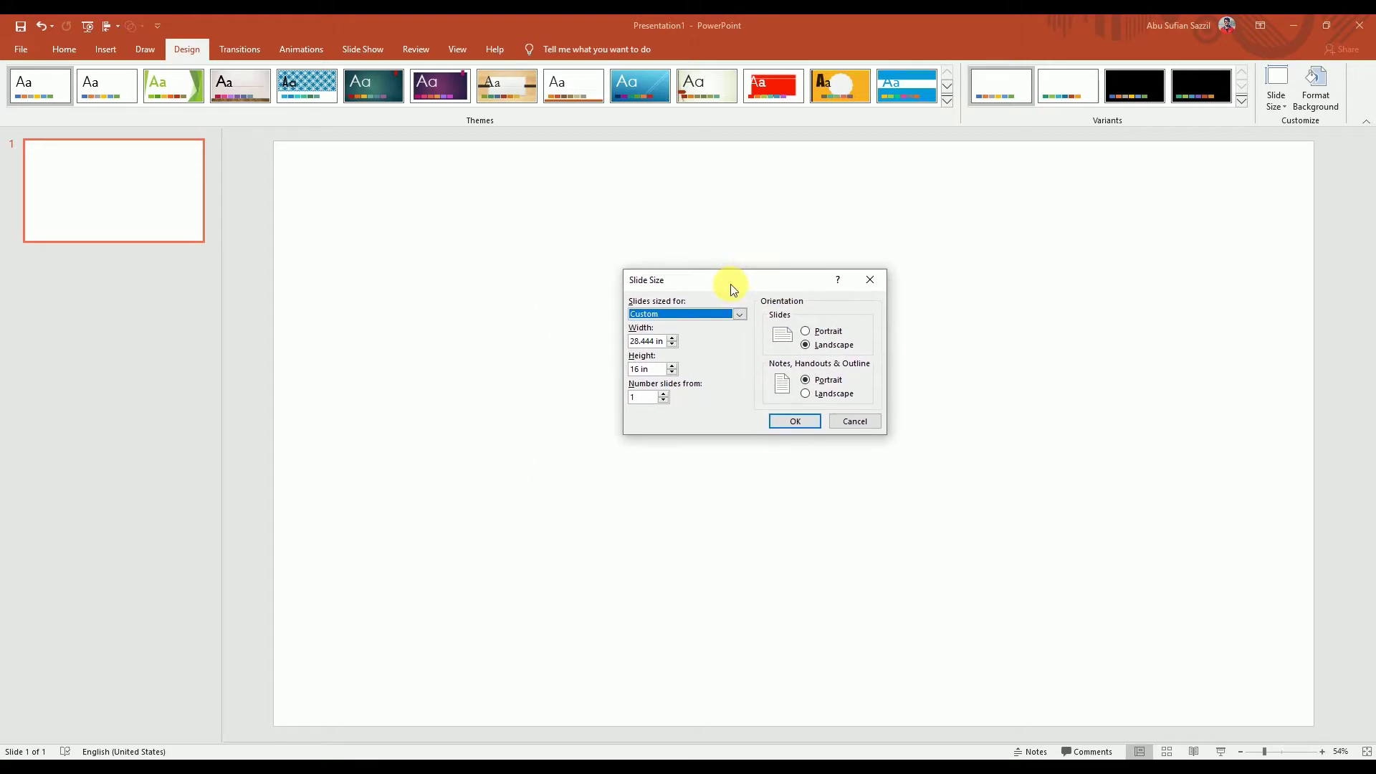
{"action": "left_click", "coordinate": [738, 316]}
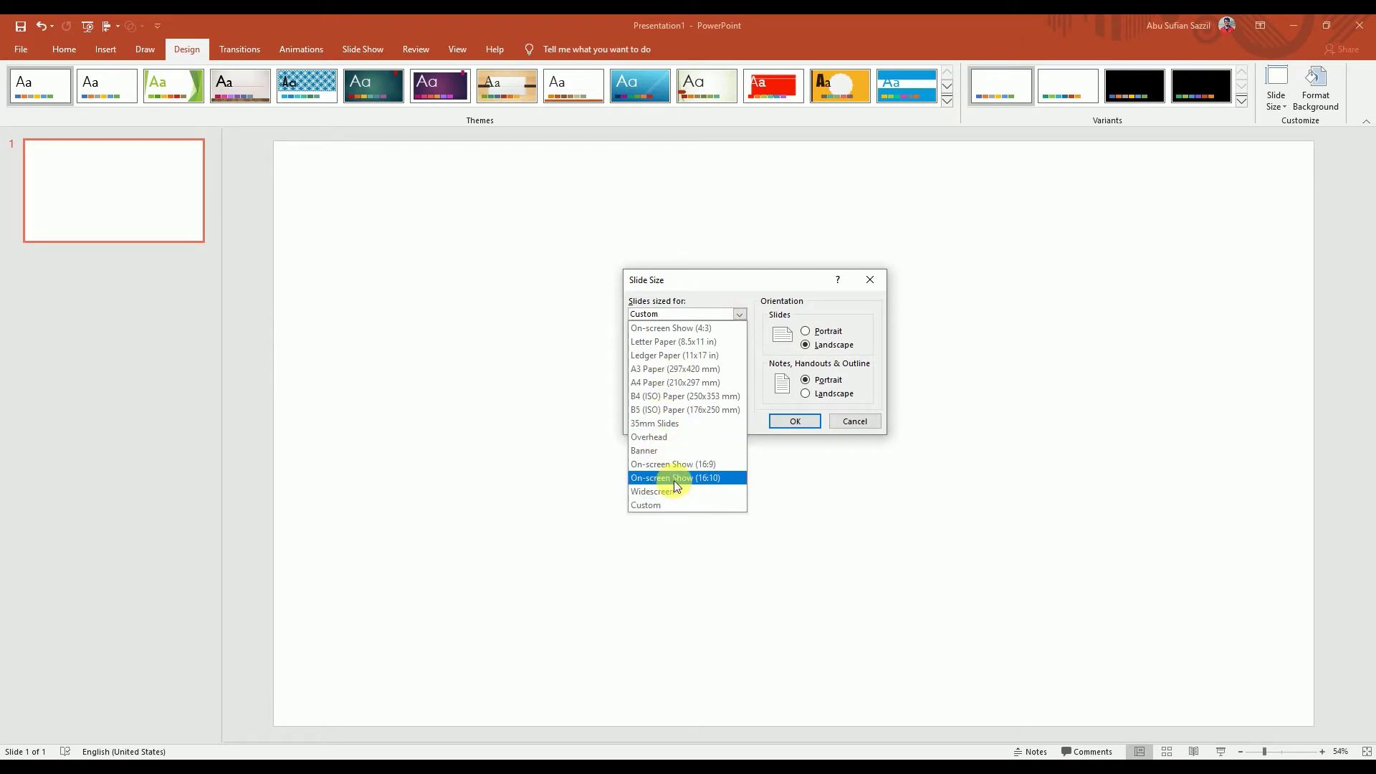
Step: Apply A4 Paper (210x297 mm) in Portrait orientation and maximize the content
{"action": "left_click", "coordinate": [669, 384]}
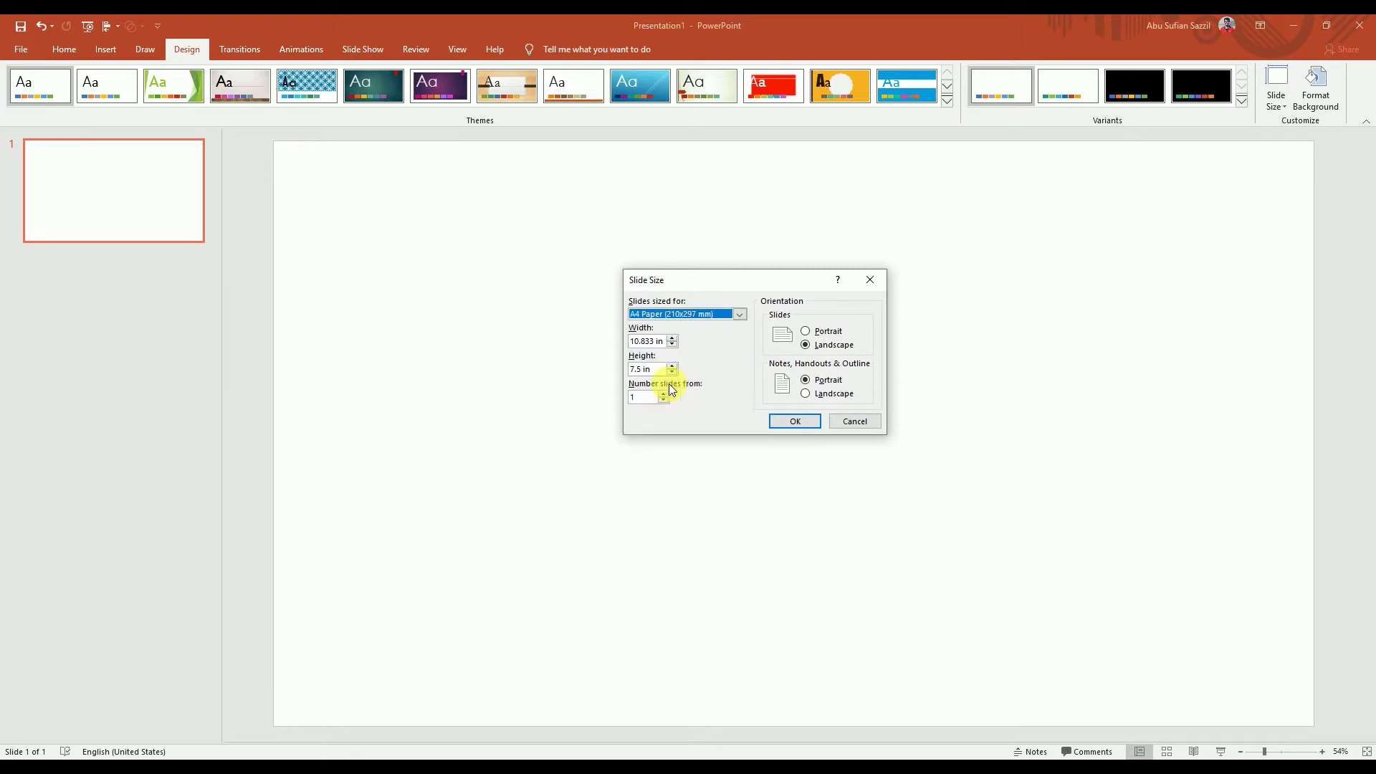
{"action": "left_click", "coordinate": [808, 331]}
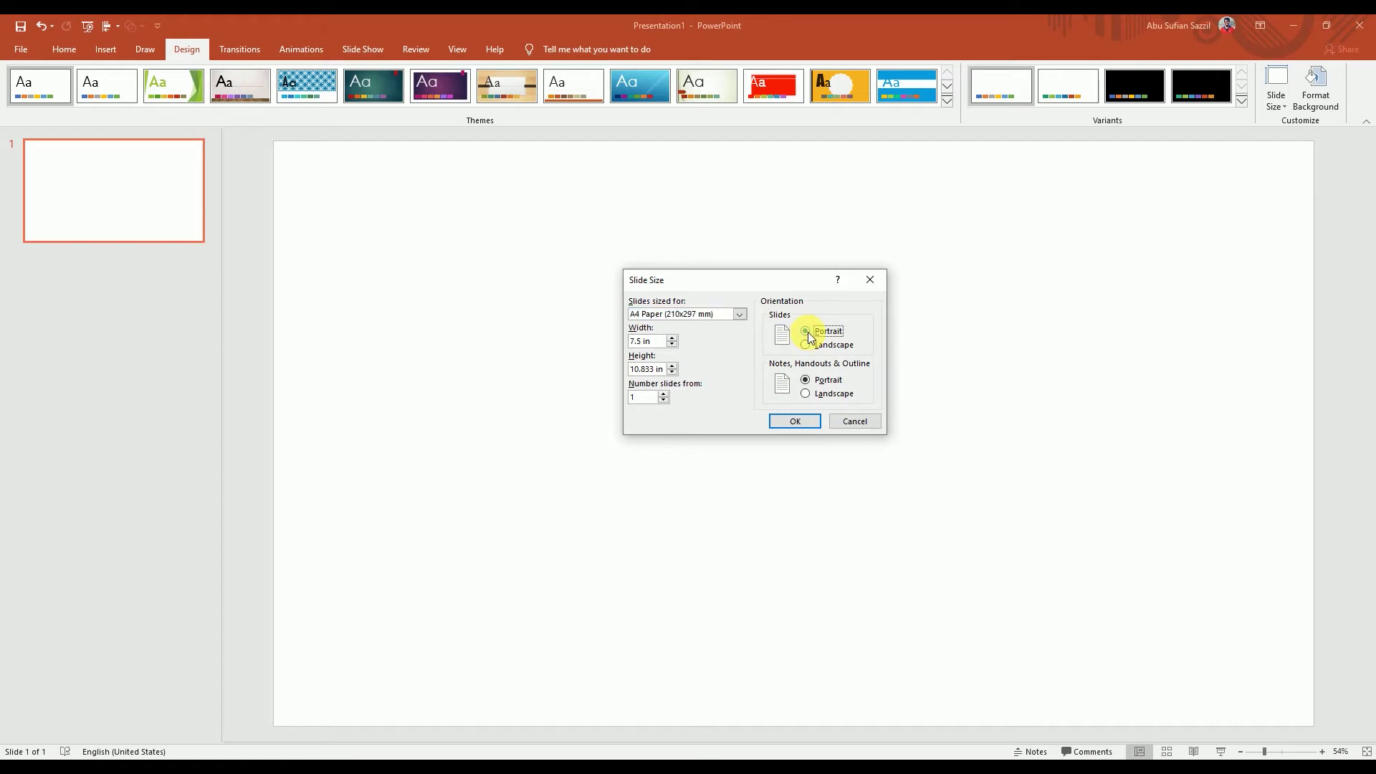
{"action": "left_click", "coordinate": [793, 422]}
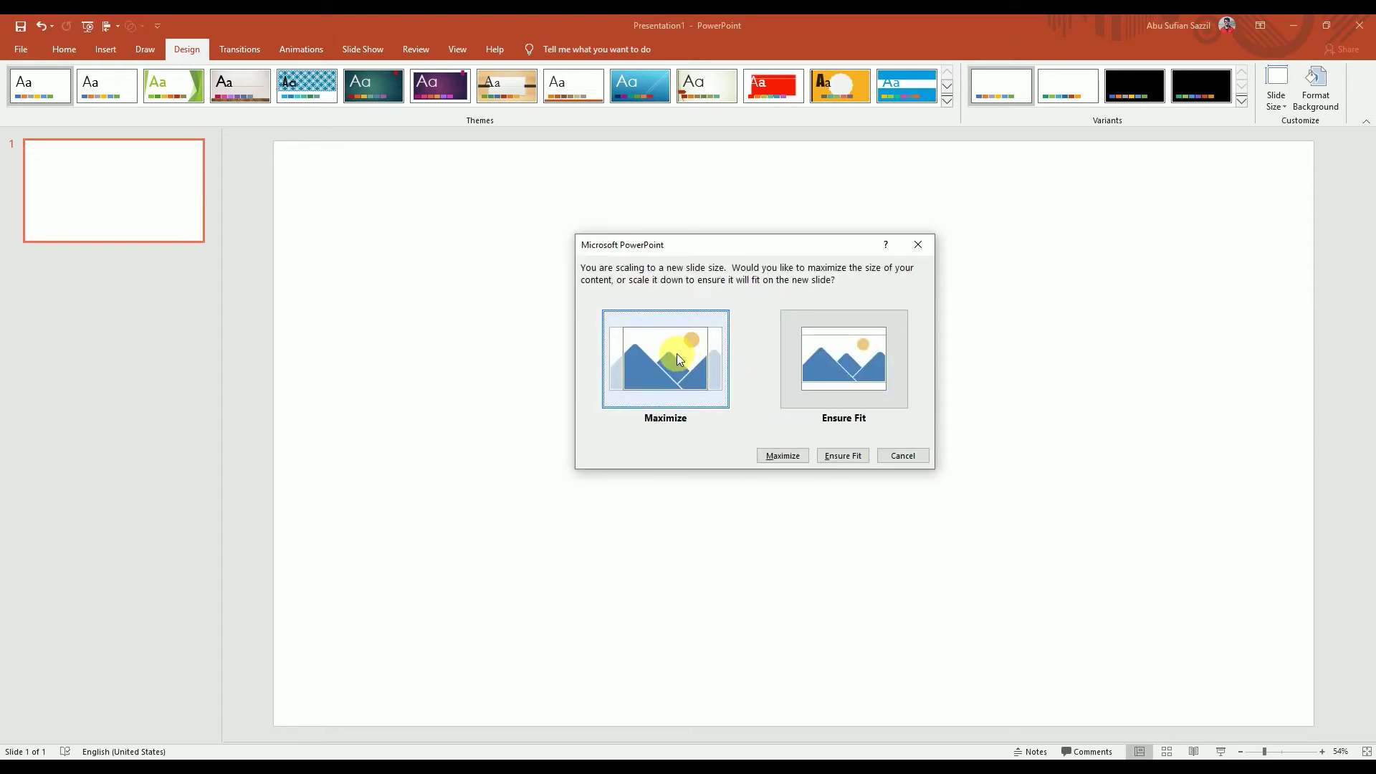
{"action": "double_click", "coordinate": [677, 354]}
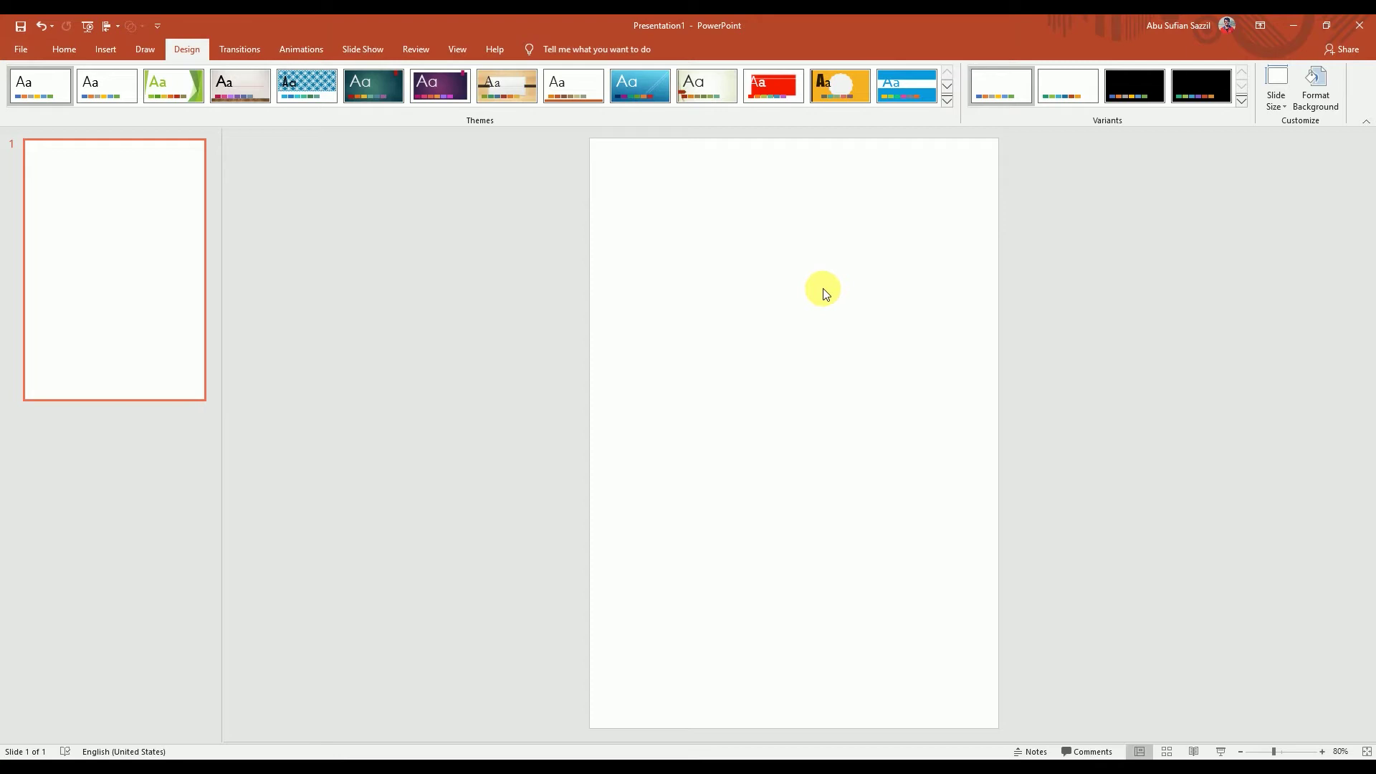
Step: Return to Custom Slide Size and switch the preset to Custom
{"action": "left_click", "coordinate": [1276, 103]}
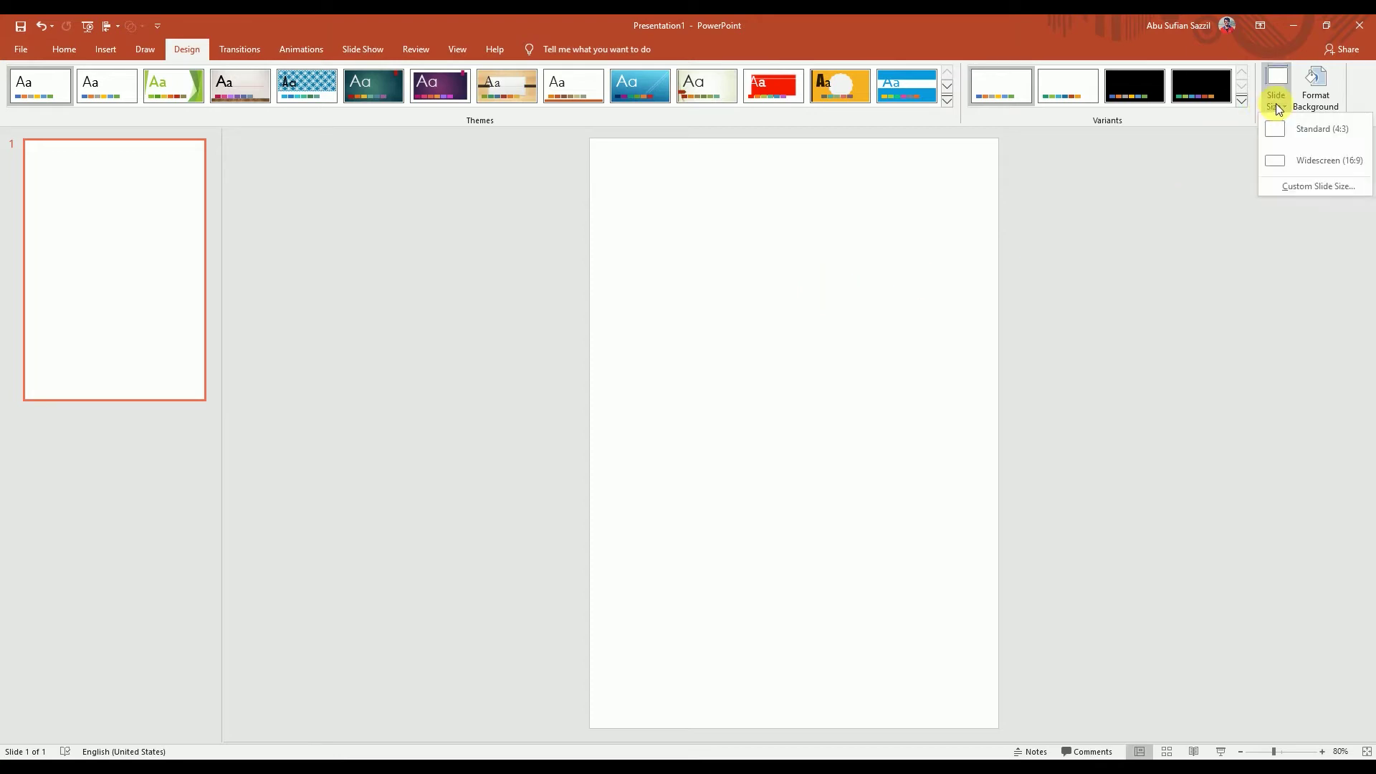
{"action": "left_click", "coordinate": [1295, 188]}
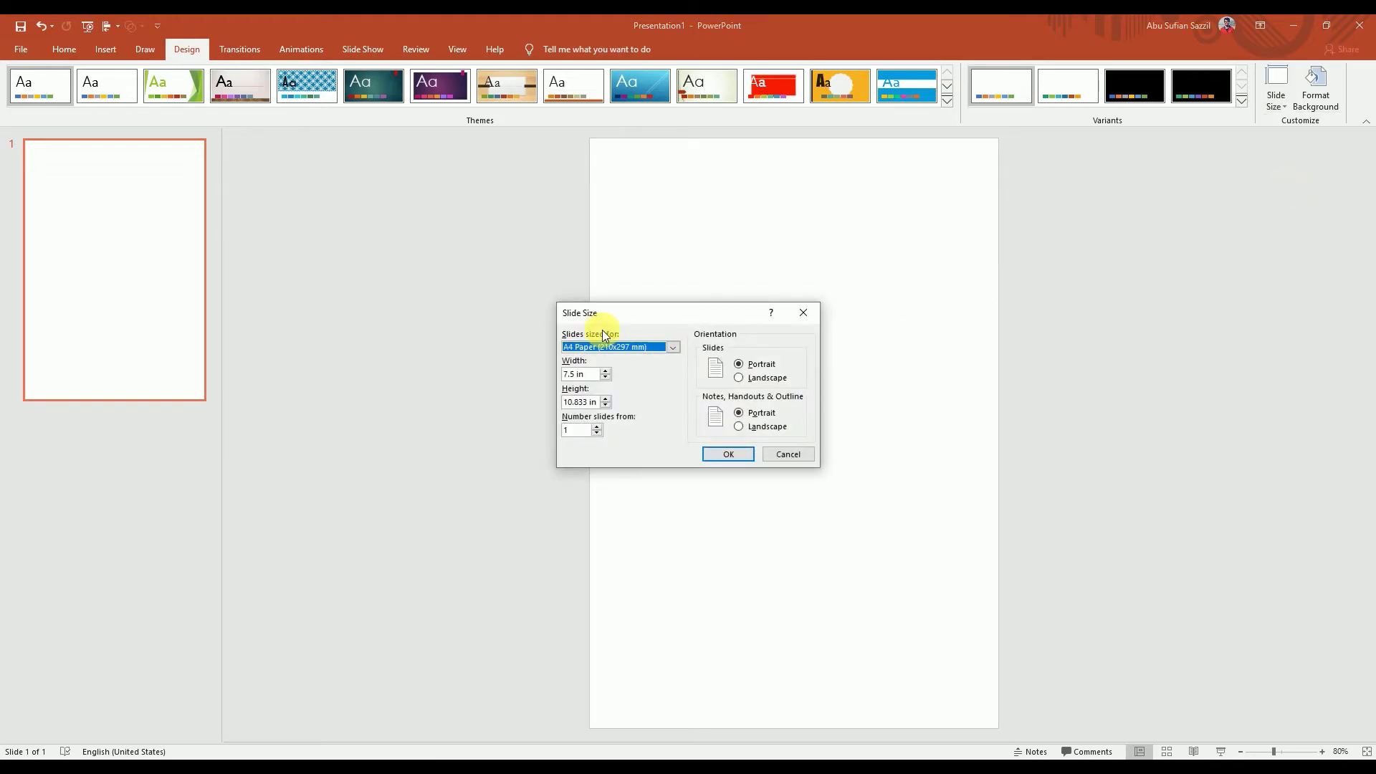
{"action": "left_click", "coordinate": [622, 346]}
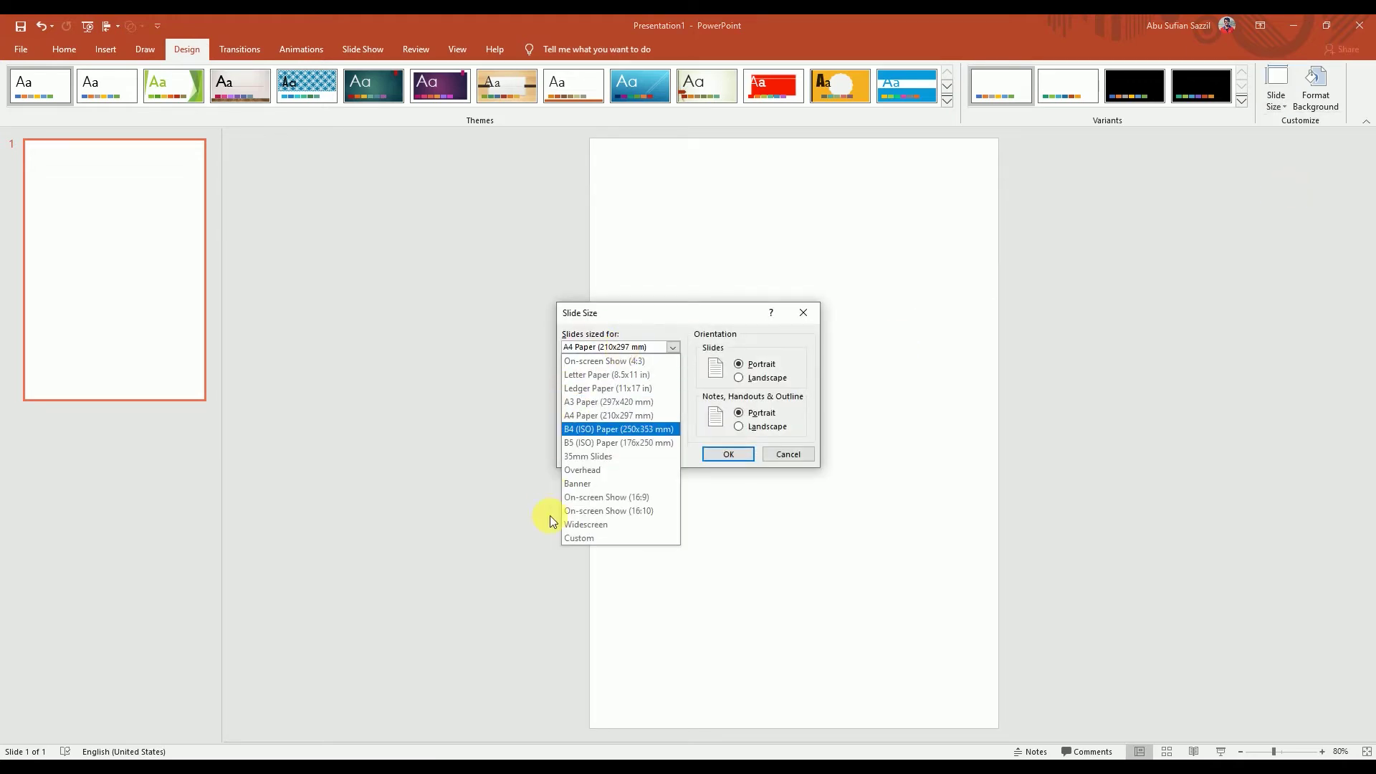
{"action": "left_click", "coordinate": [603, 538]}
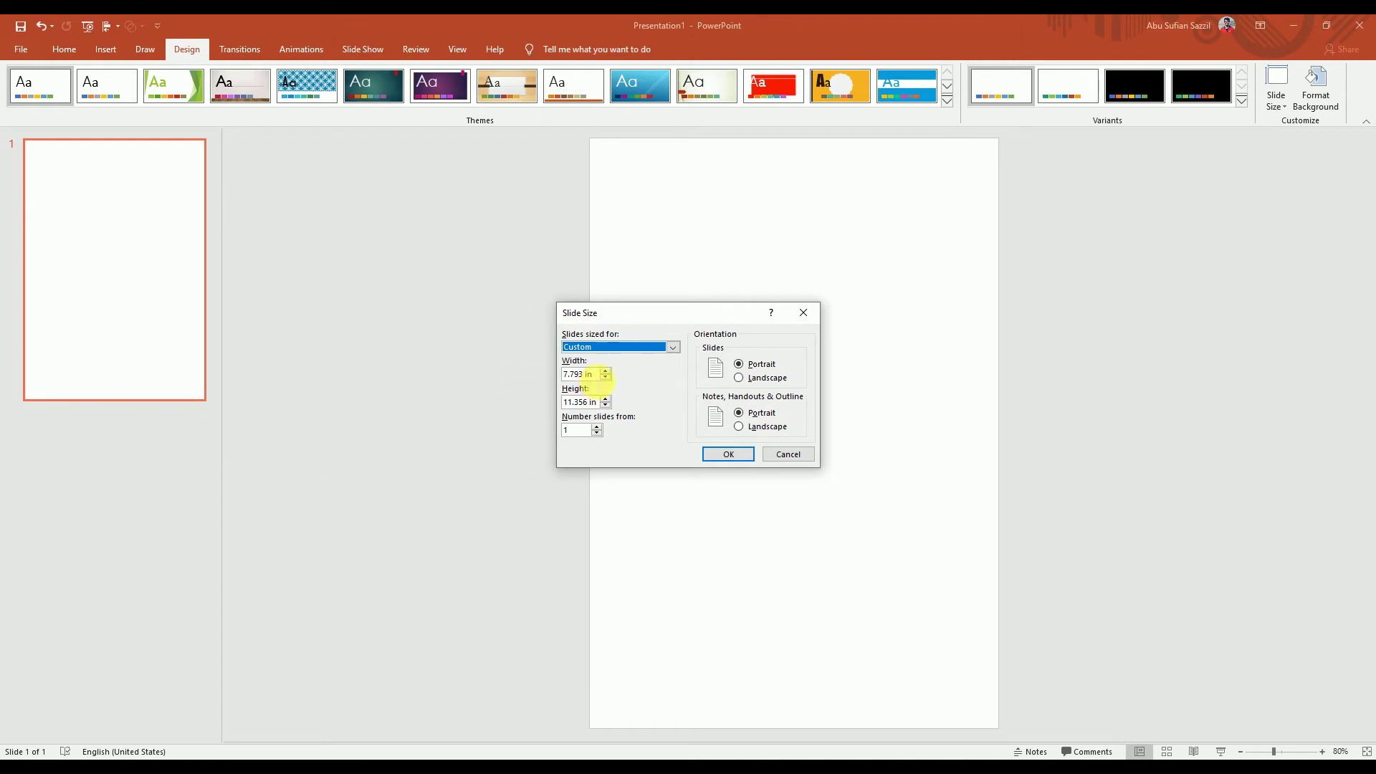
Step: Set width and height to 7 inches each, apply, and maximize the content
{"action": "left_click_drag", "start_coordinate": [599, 374], "coordinate": [553, 378]}
{"action": "type", "text": "7"}
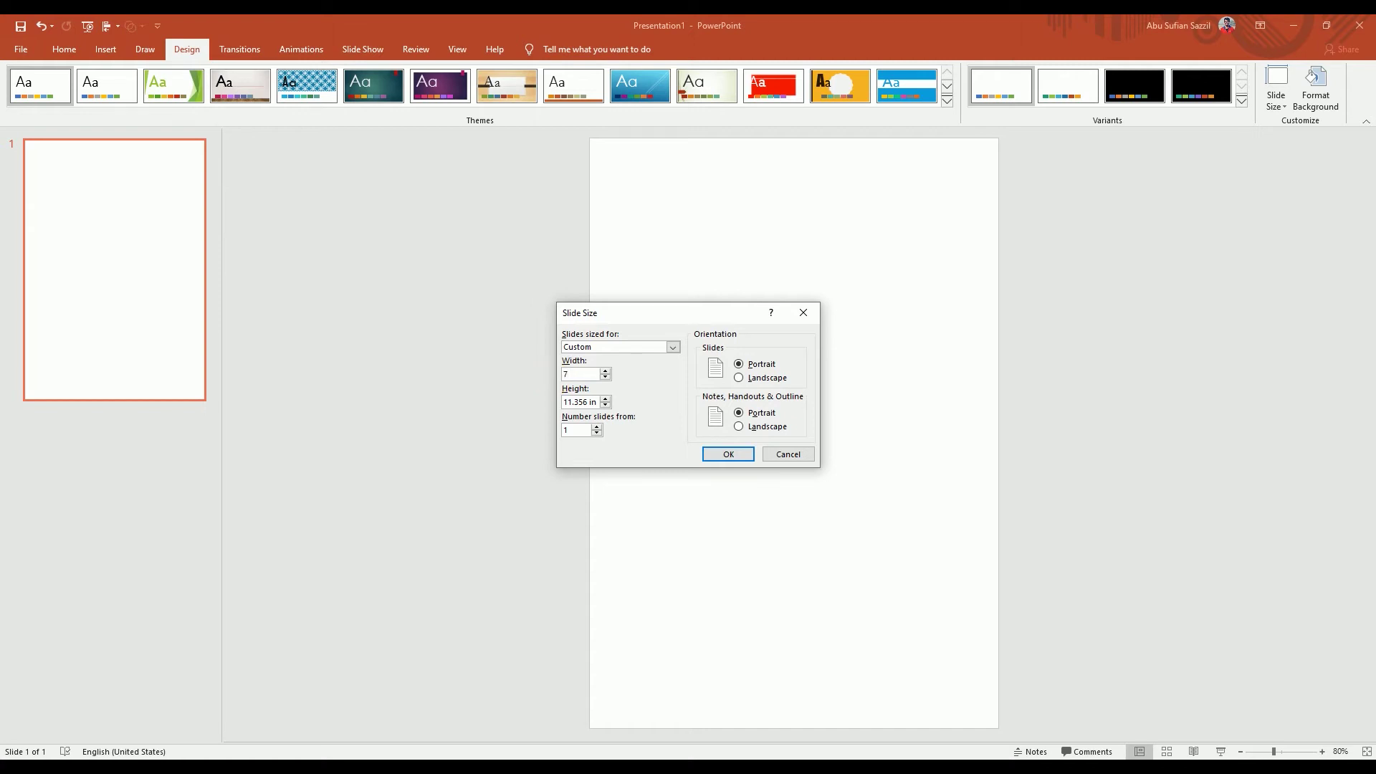
{"action": "double_click", "coordinate": [580, 403]}
{"action": "type", "text": "7"}
{"action": "left_click", "coordinate": [737, 454]}
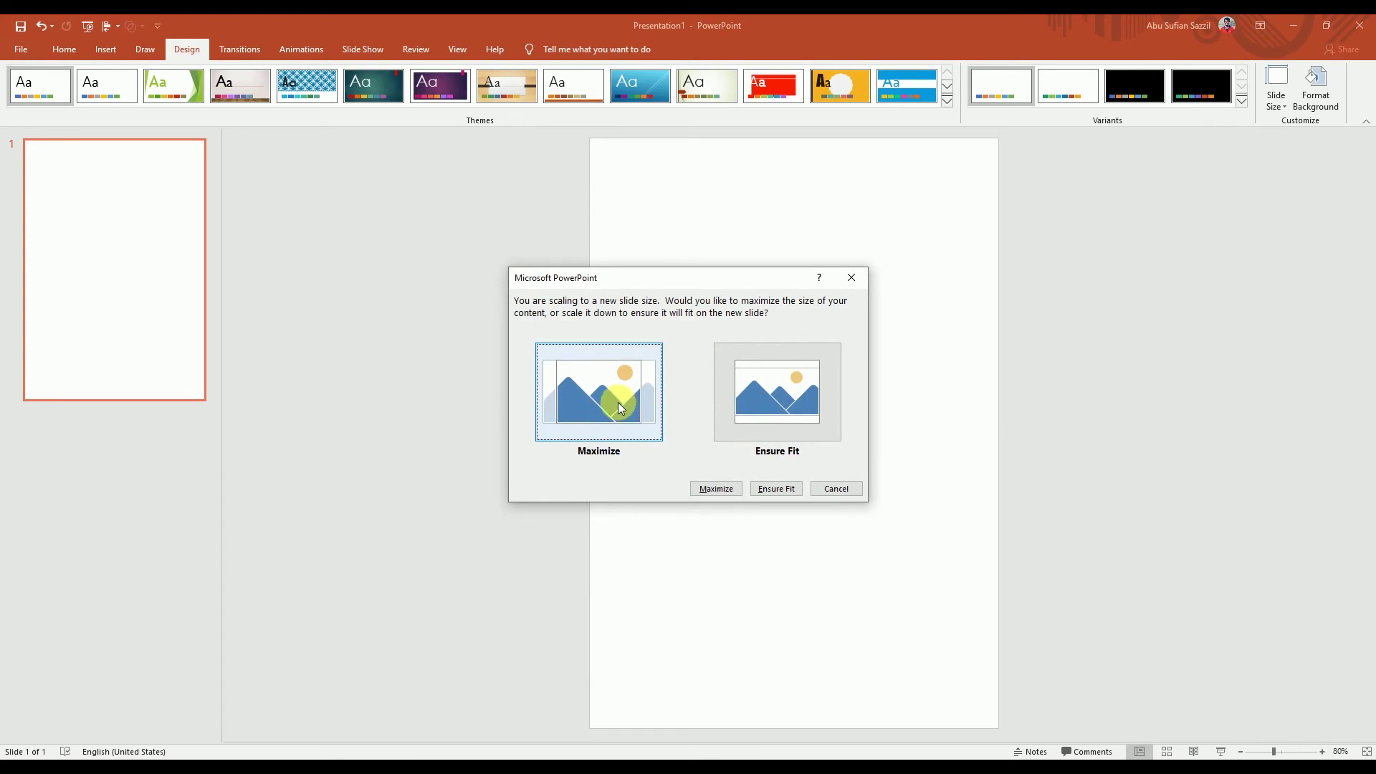
{"action": "double_click", "coordinate": [617, 402]}
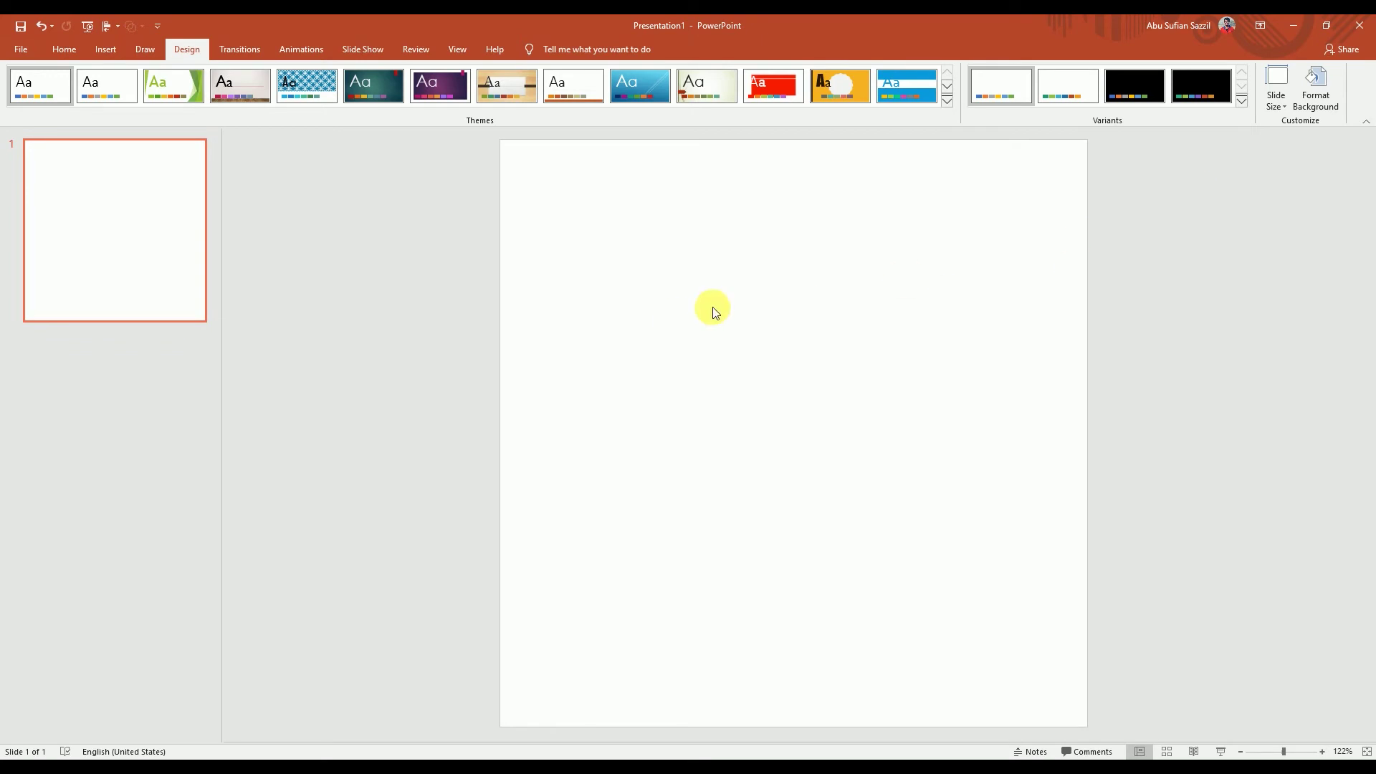
Step: Set a custom 9 inch width by 16 inch height, apply, and maximize the content
{"action": "left_click", "coordinate": [1278, 103]}
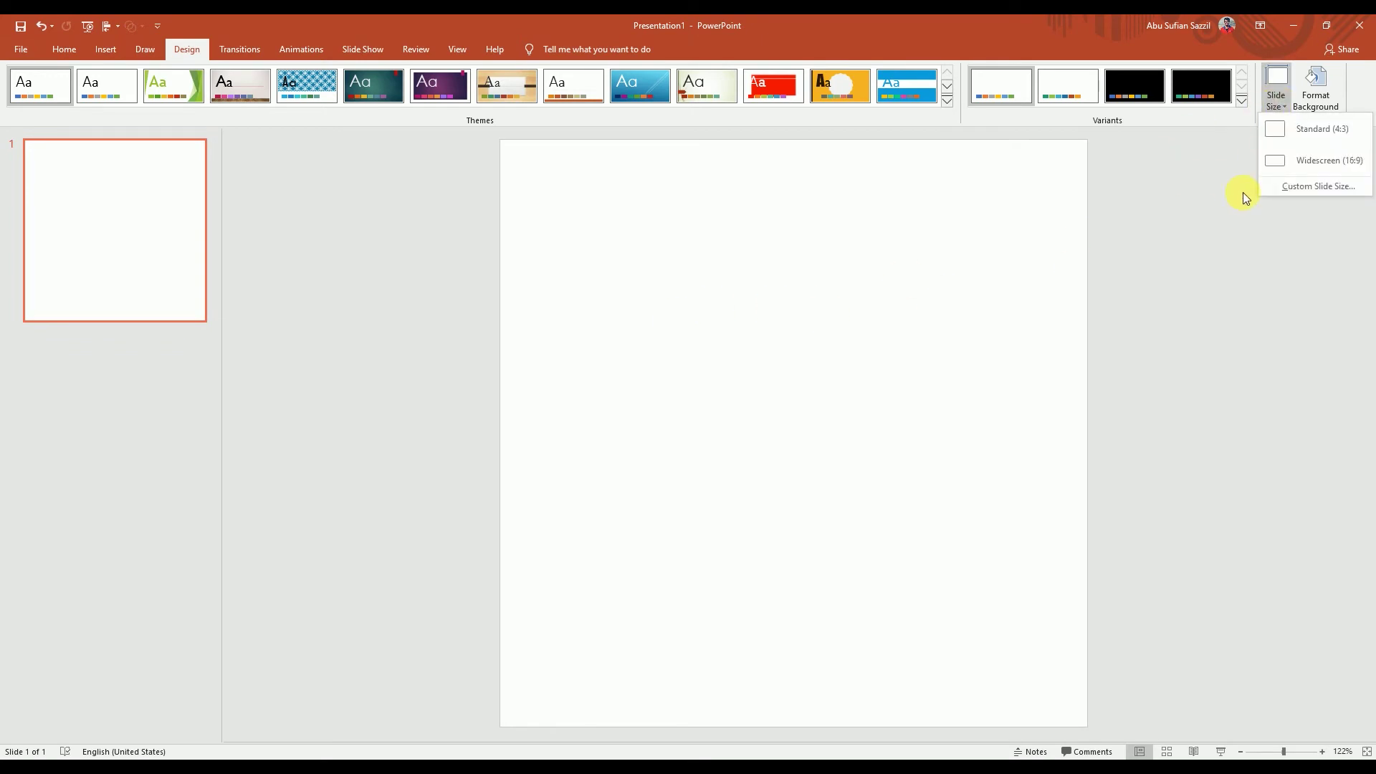
{"action": "left_click", "coordinate": [1274, 186]}
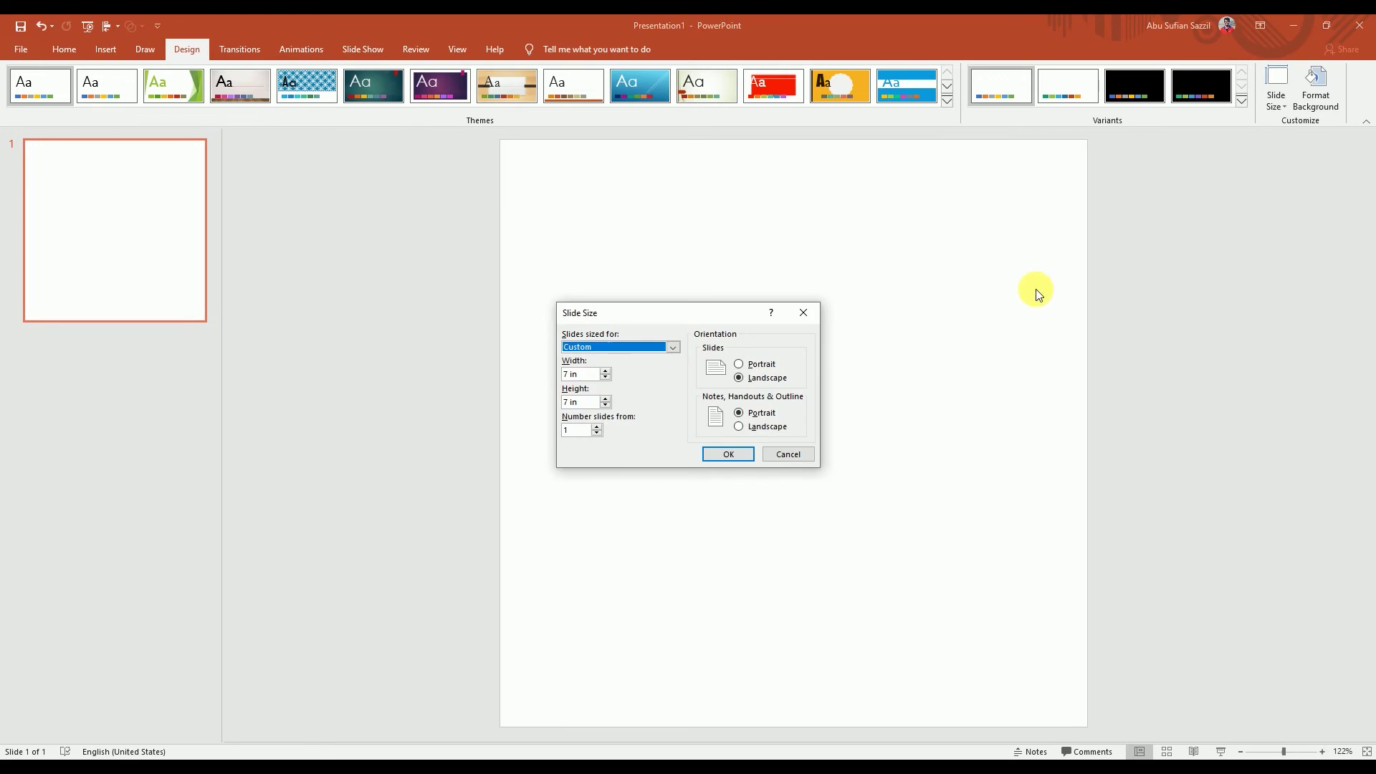
{"action": "left_click", "coordinate": [576, 374]}
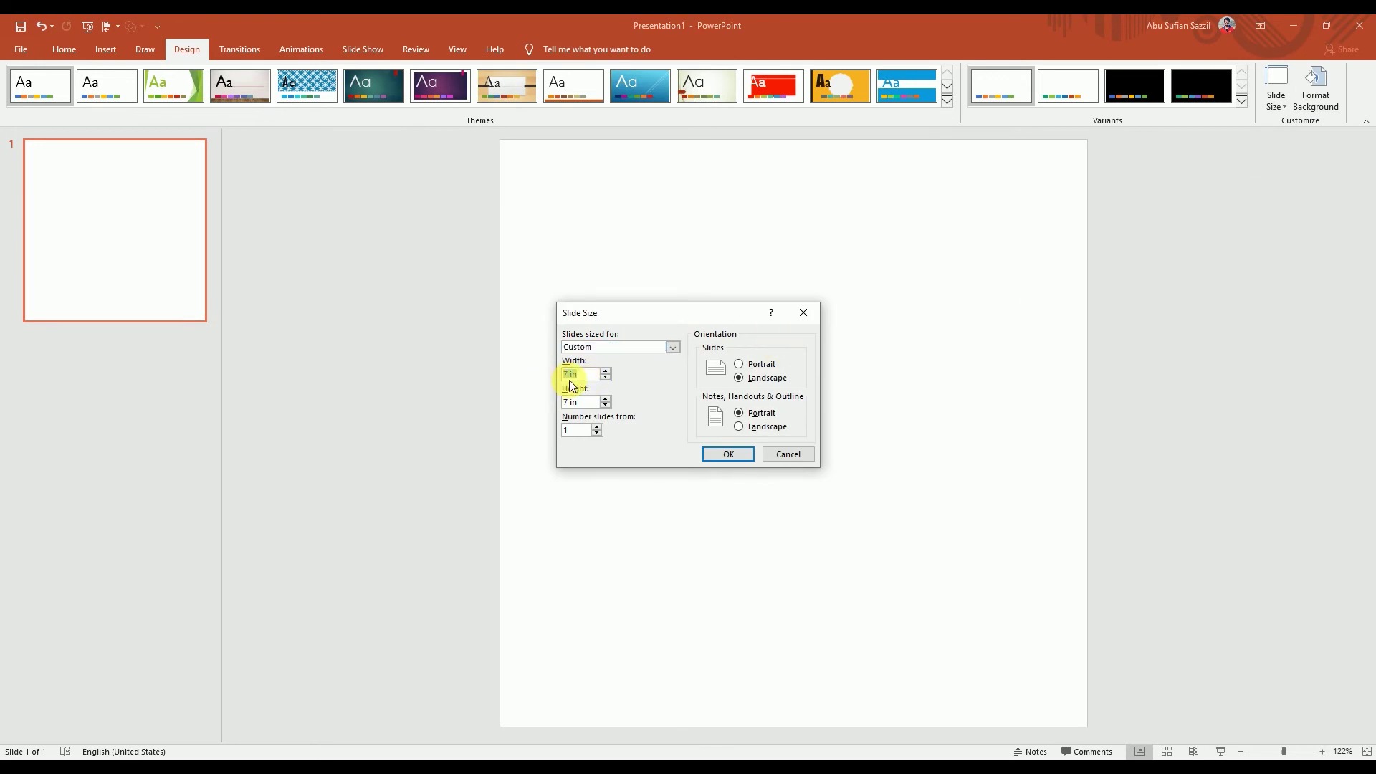
{"action": "type", "text": "59"}
{"action": "left_click_drag", "start_coordinate": [586, 403], "coordinate": [555, 402]}
{"action": "type", "text": "16"}
{"action": "left_click", "coordinate": [732, 457]}
{"action": "left_click", "coordinate": [581, 415]}
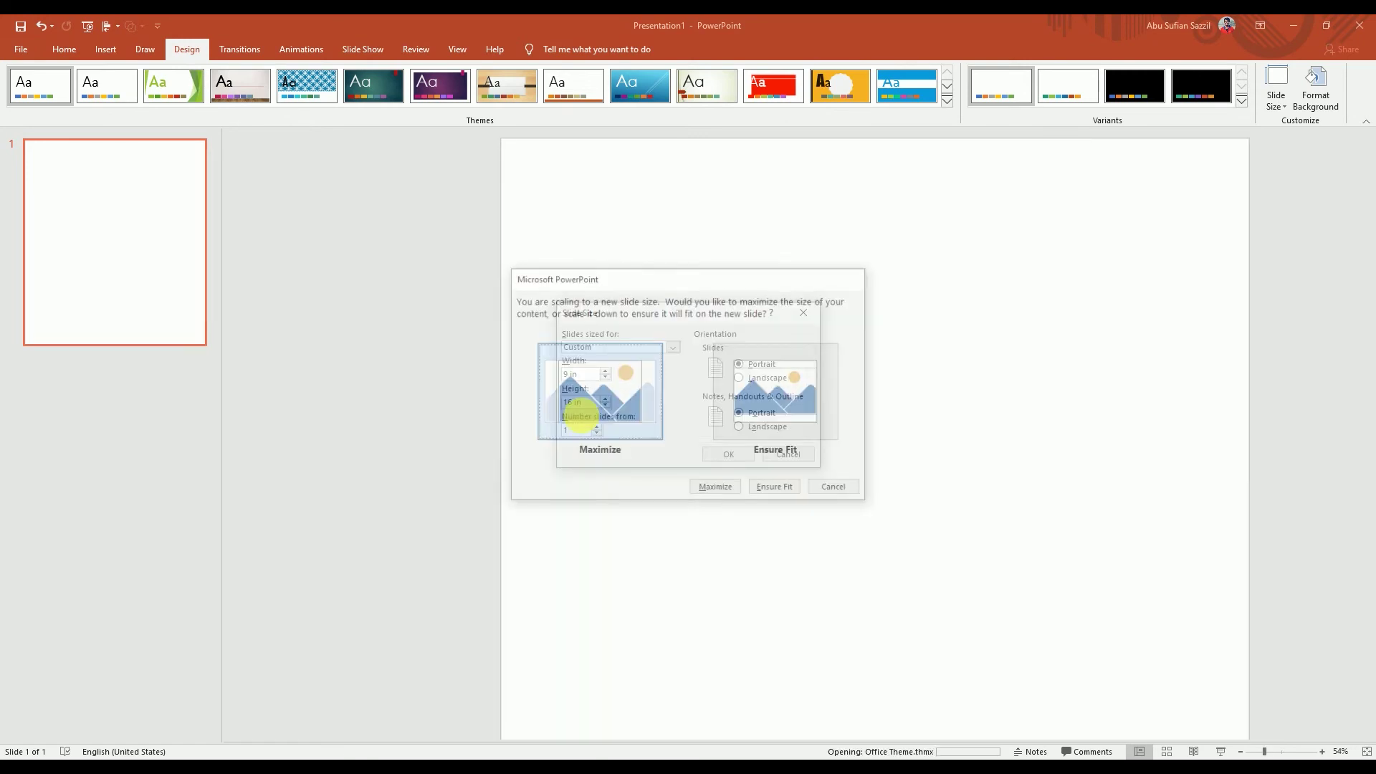